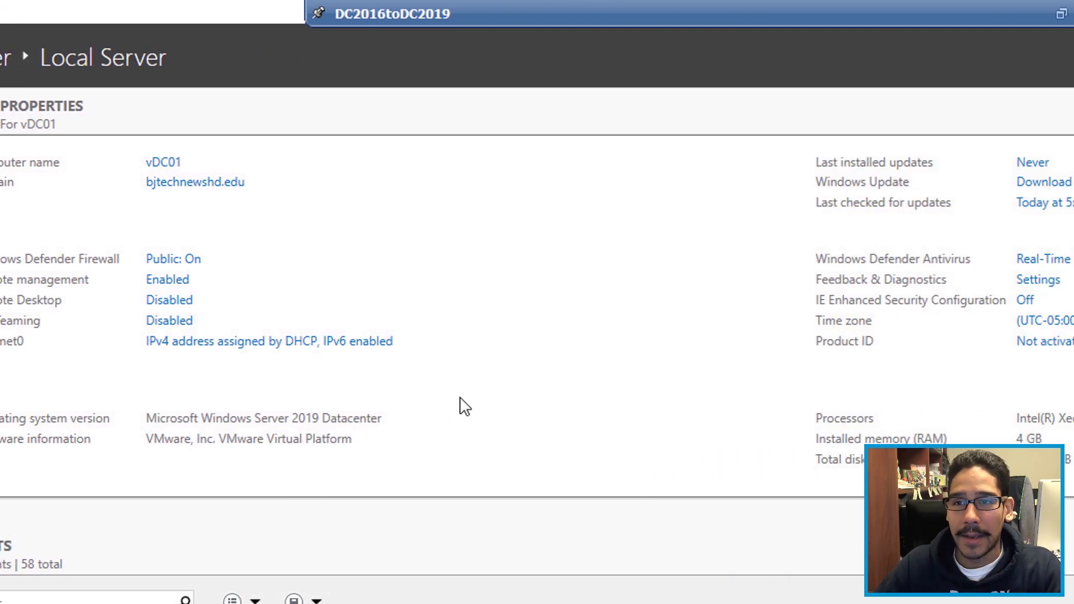
Launch the Add Roles and Features Wizard and advance to the Server Roles page
click(861, 56)
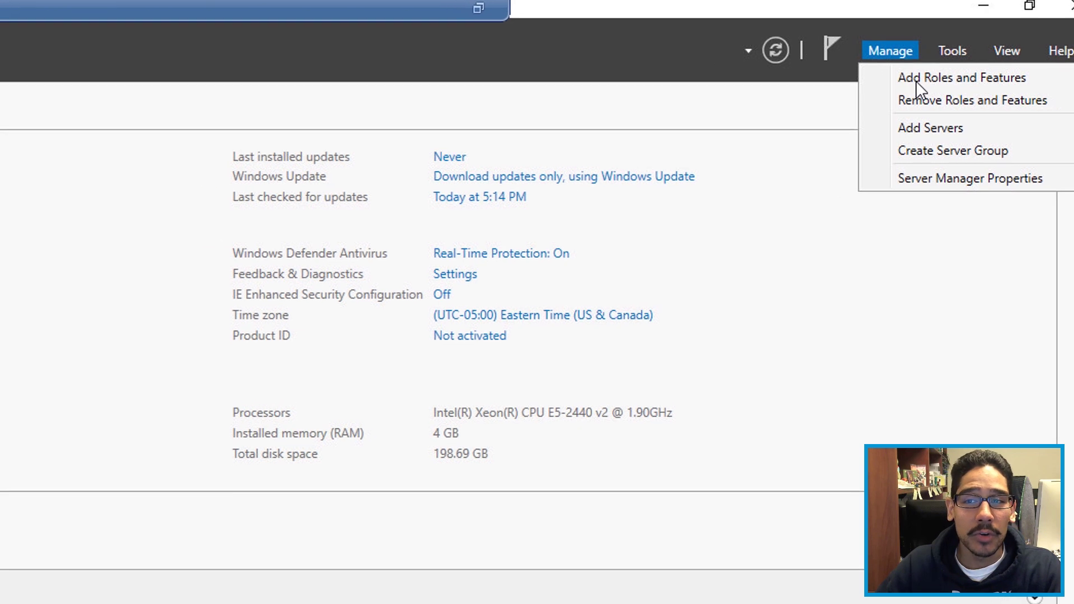
click(886, 84)
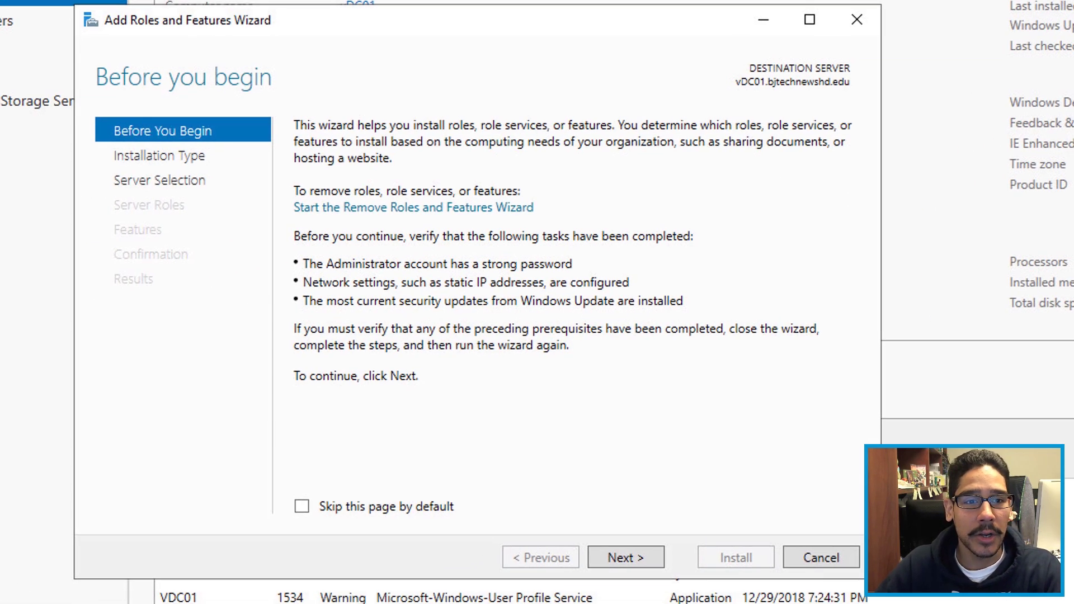
key(Return)
key(Return)
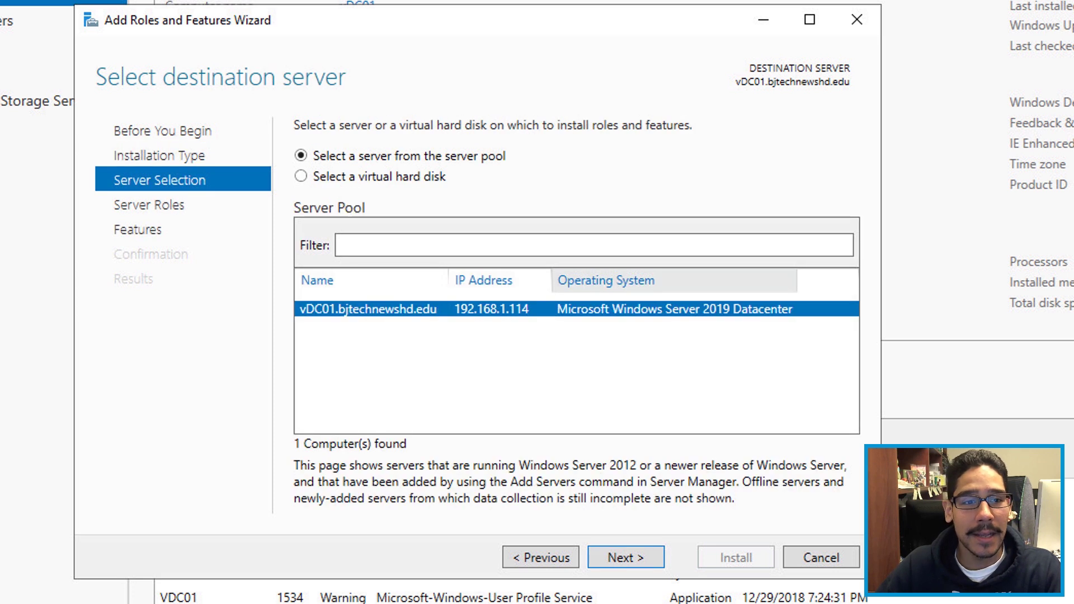
key(Return)
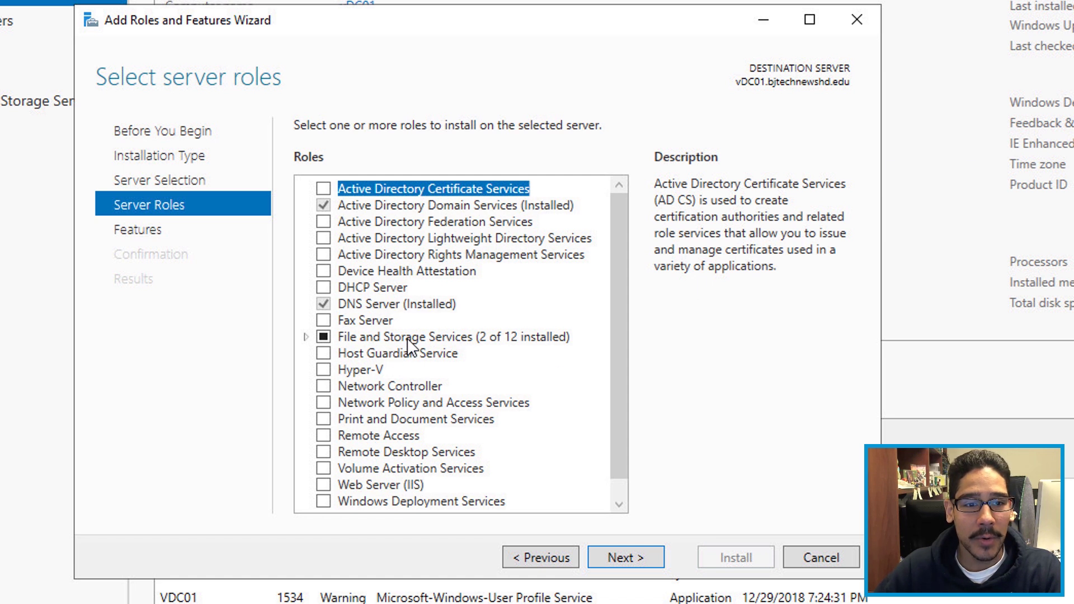
Tick Data Deduplication under File and iSCSI Services and continue to Features
double_click(468, 340)
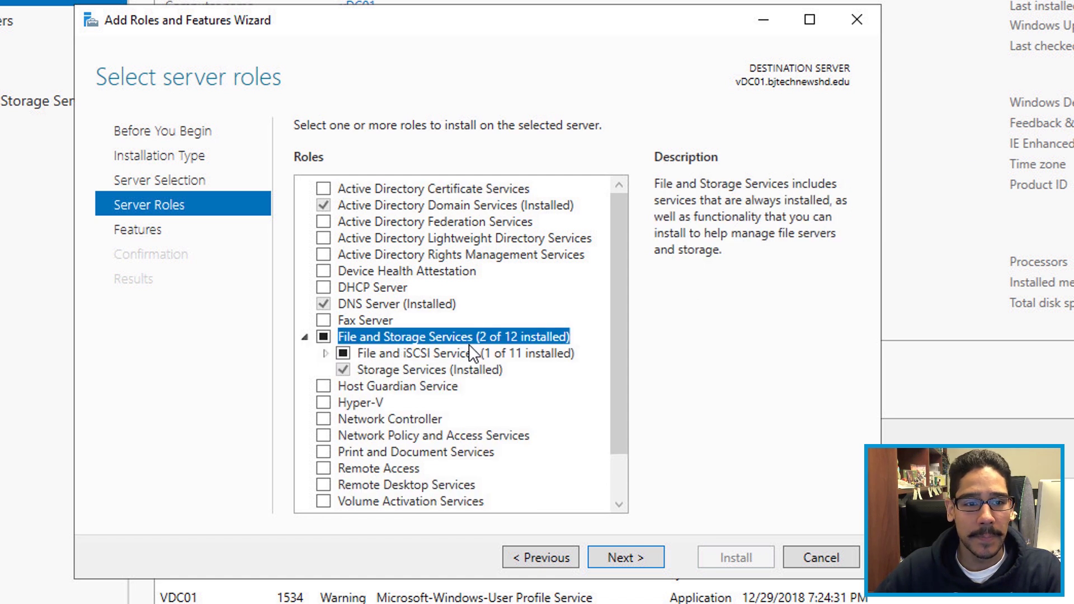
double_click(416, 359)
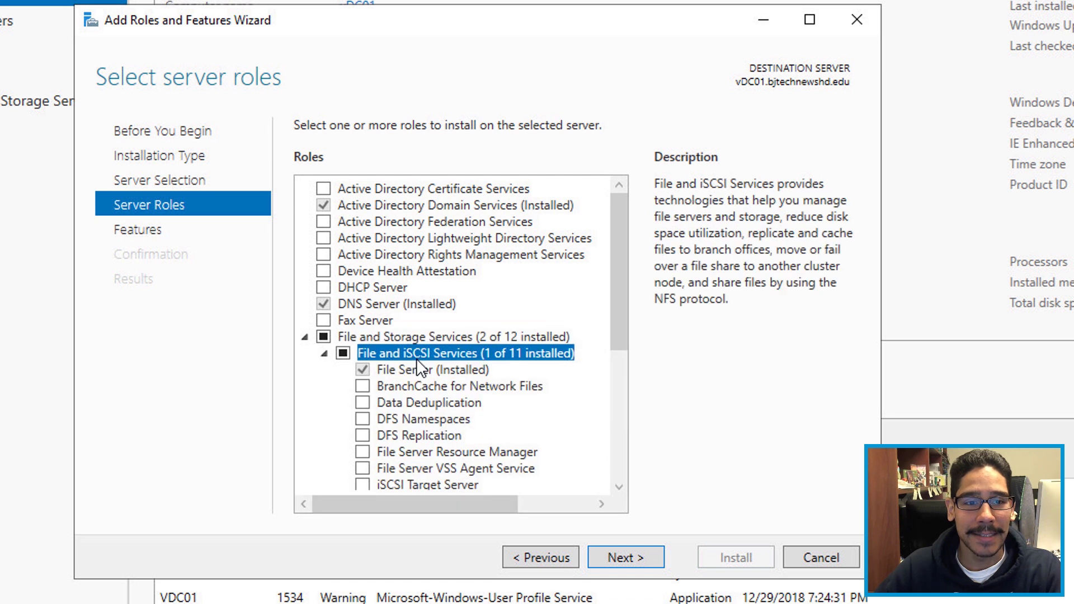
click(442, 402)
scroll(441, 406, down, 2)
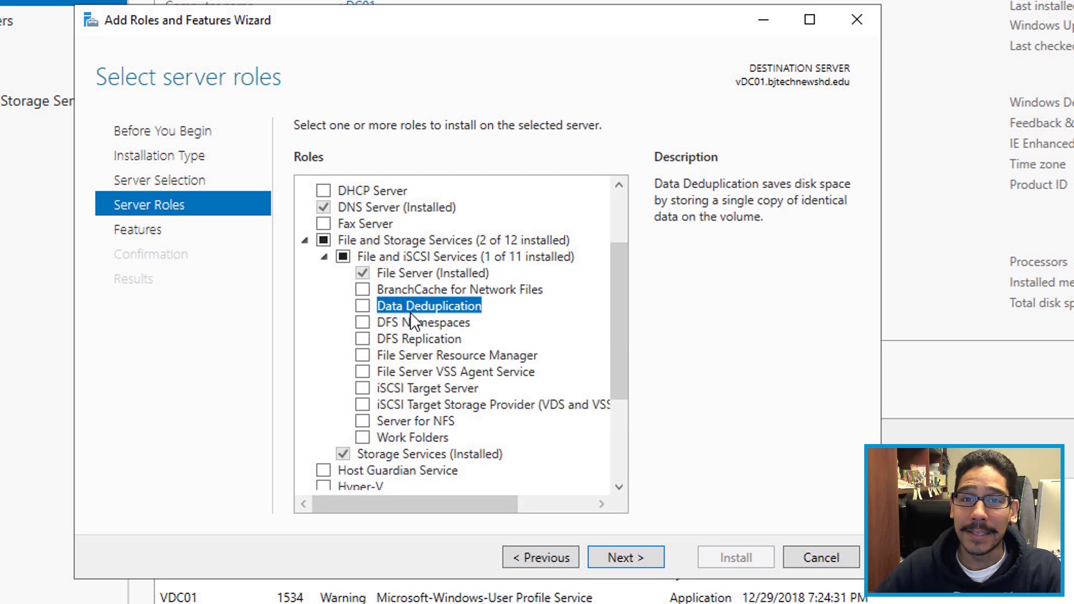
click(363, 306)
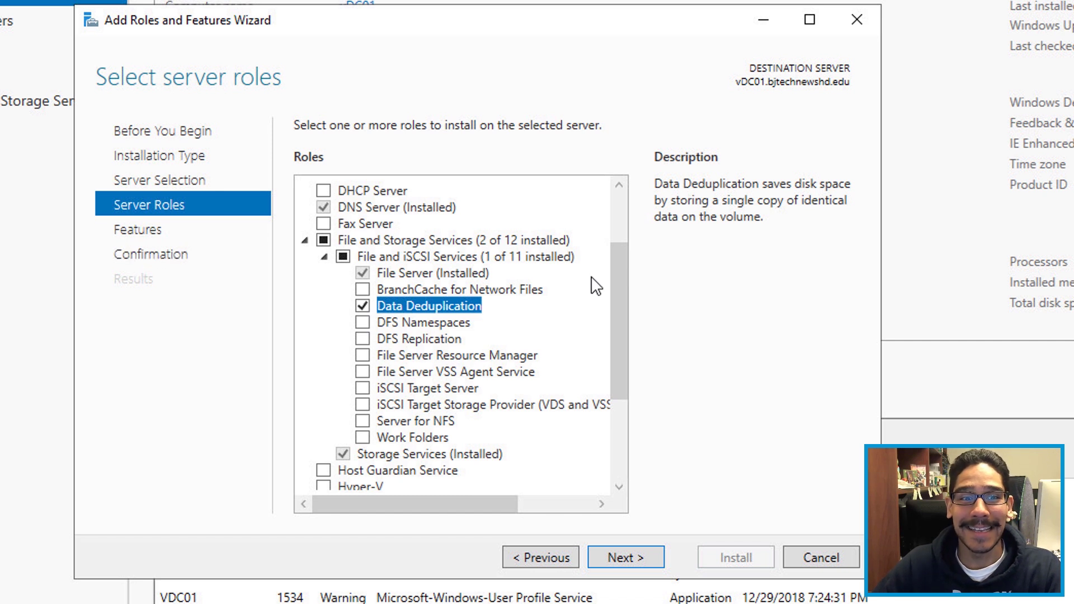
click(621, 540)
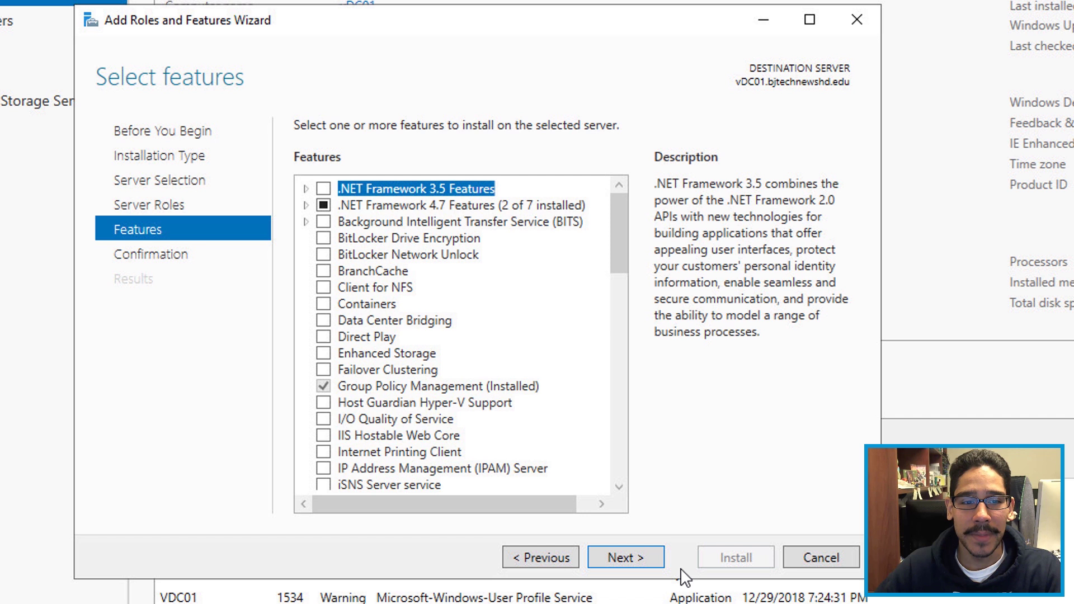
Install Data Deduplication with 'Restart the destination server automatically' enabled
click(650, 554)
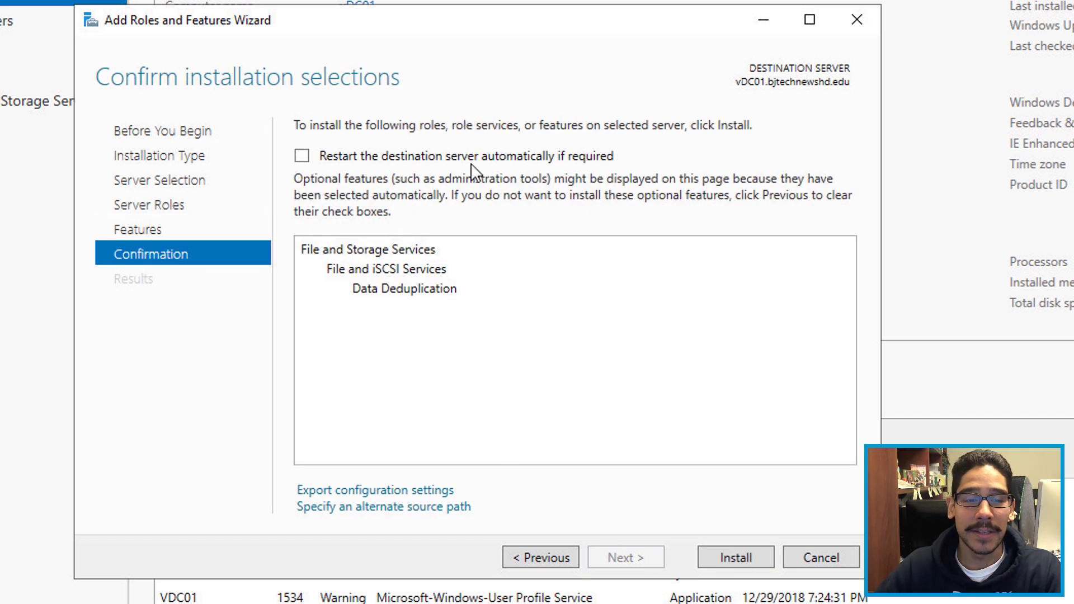
click(562, 162)
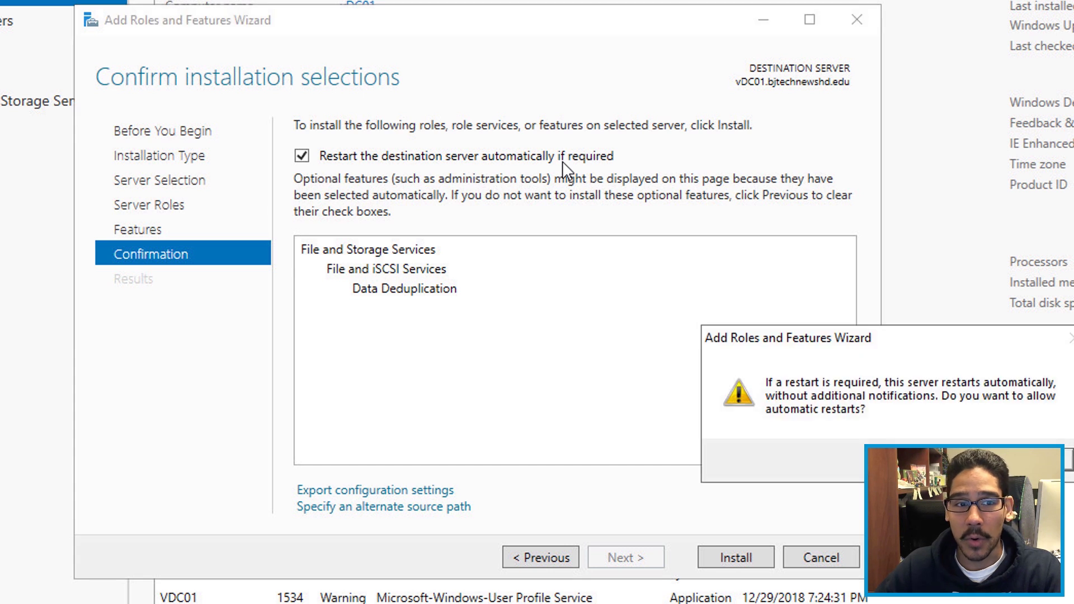
click(931, 461)
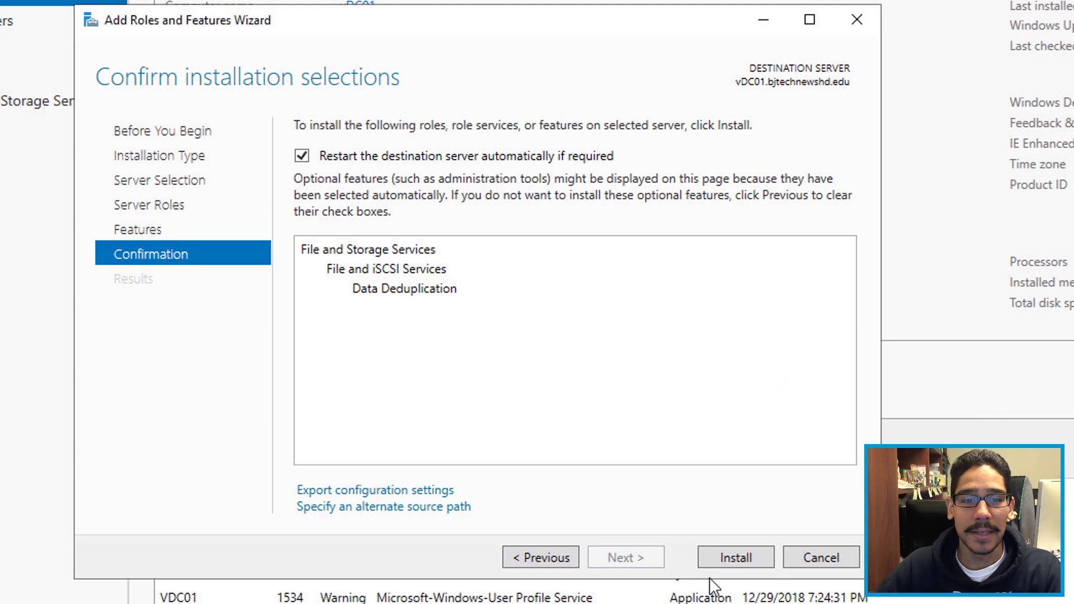
click(740, 556)
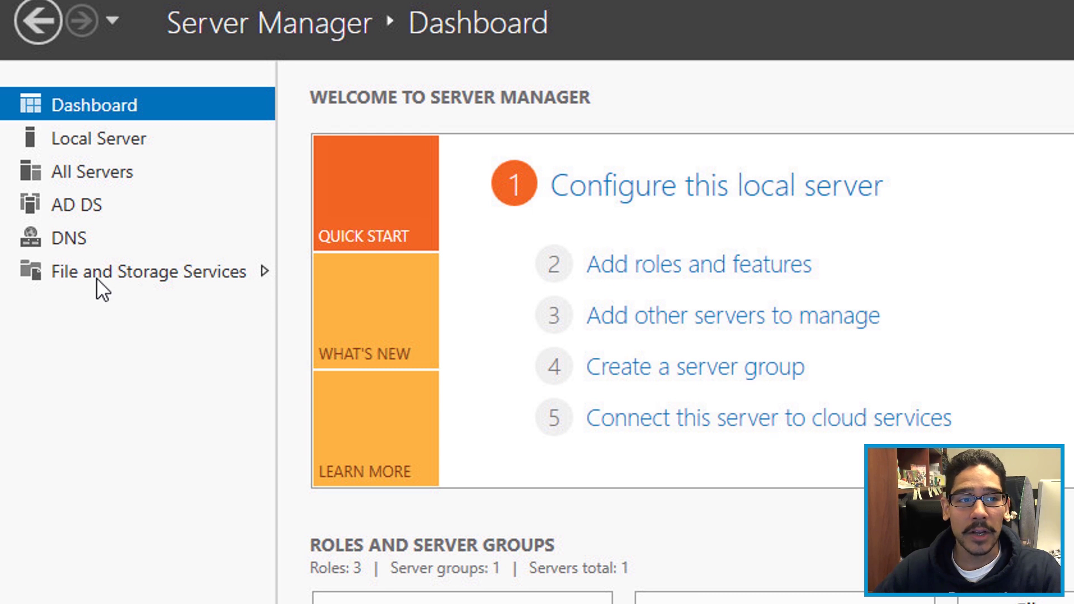
Show vDC01's volumes under File and Storage Services and open volume E:'s context menu
click(171, 275)
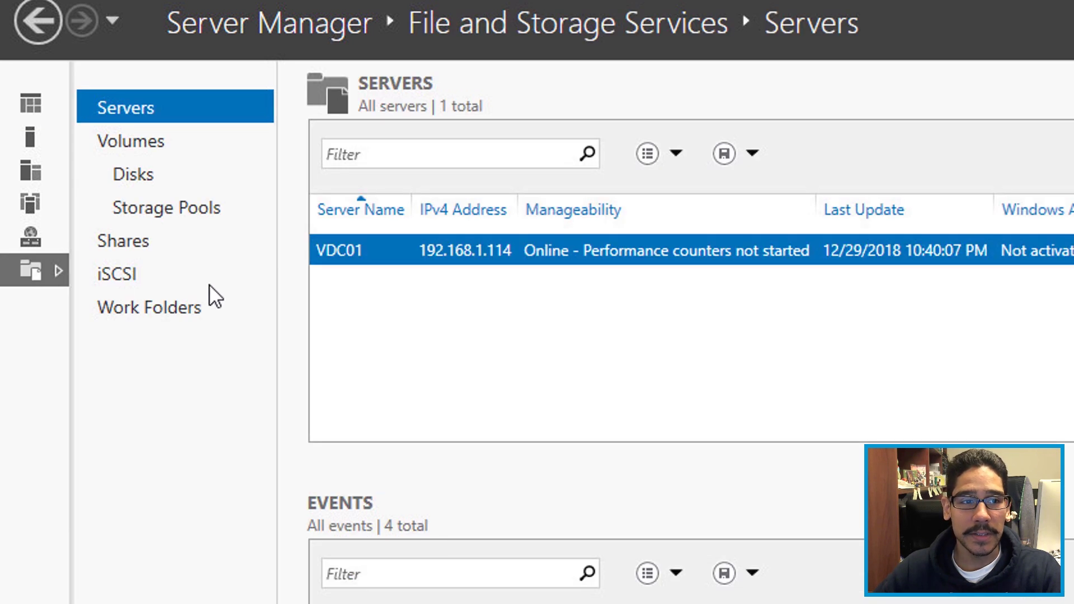
click(152, 145)
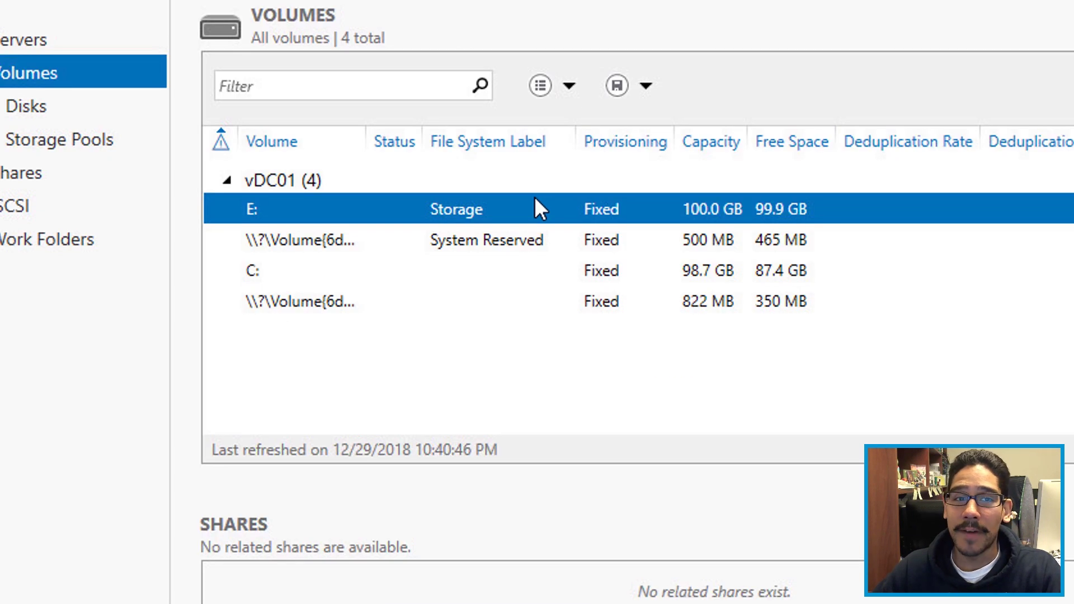
right_click(535, 203)
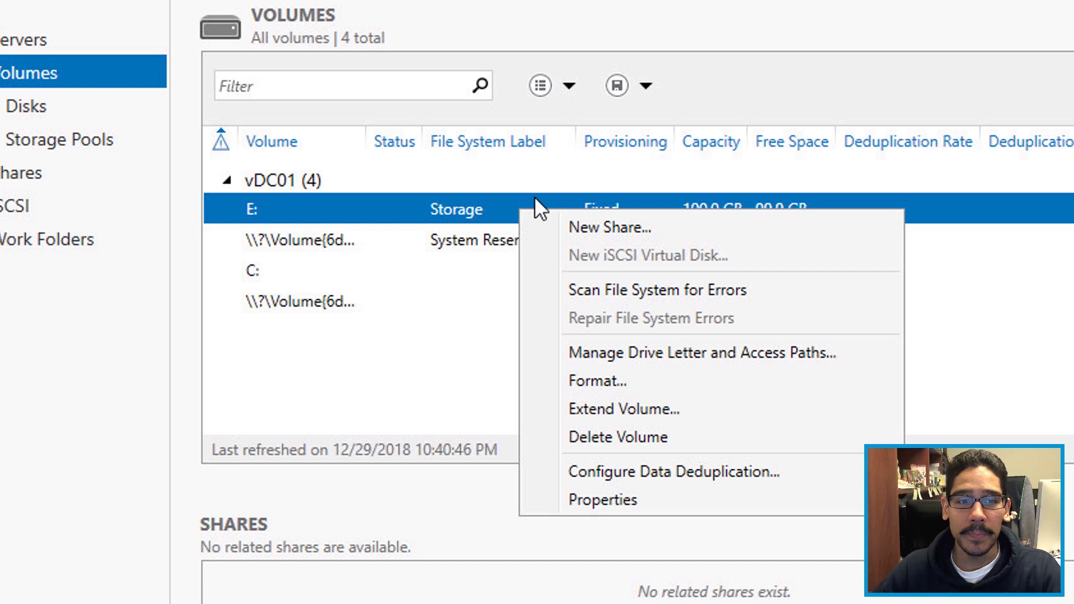
Set volume E: deduplication to General purpose file server and apply it
click(679, 475)
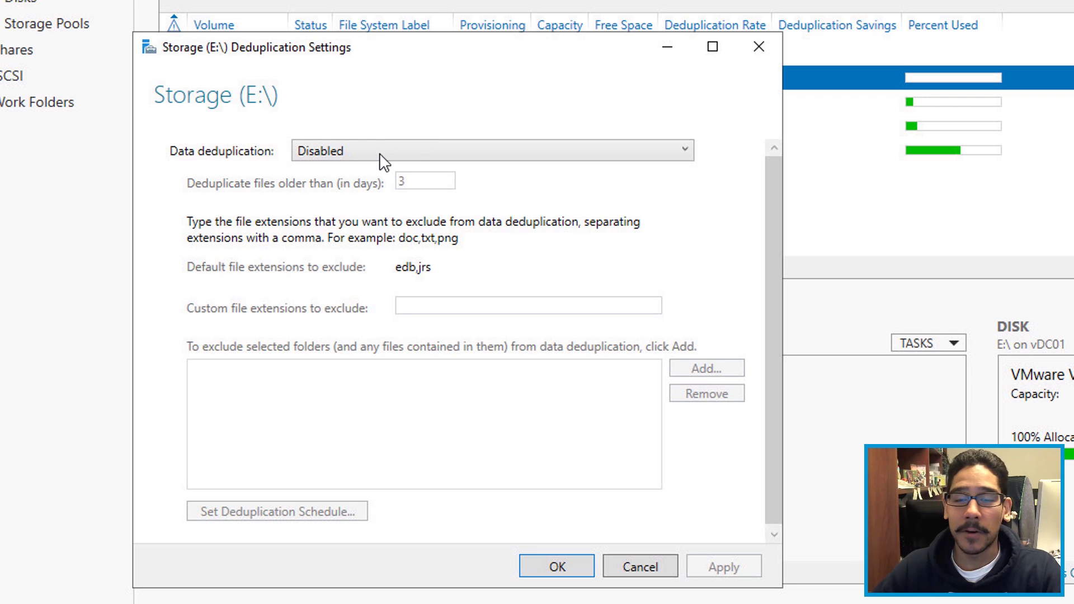
click(445, 160)
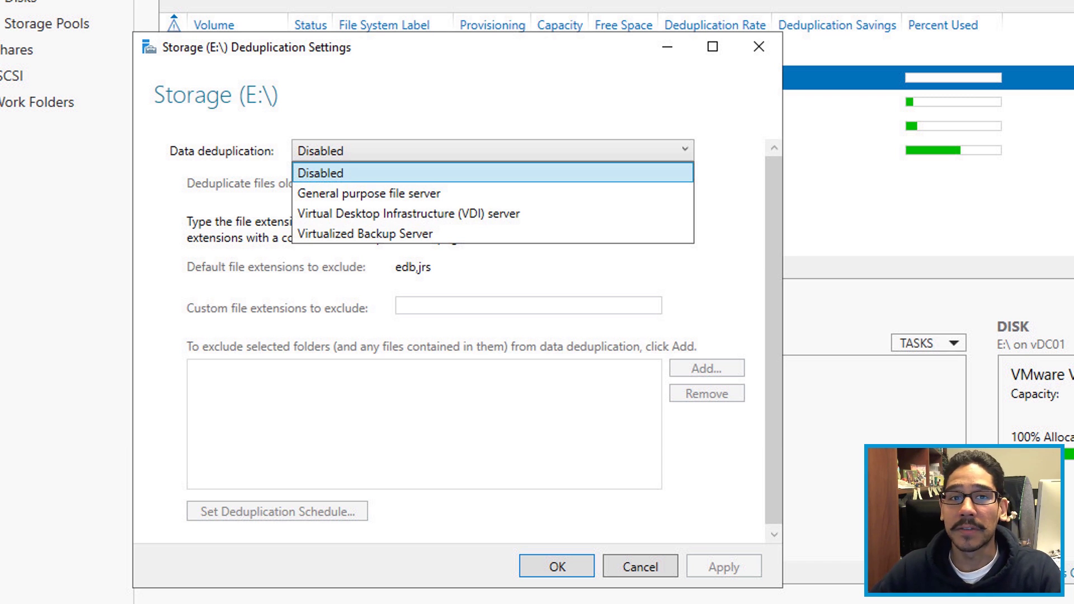
key(Down)
key(Return)
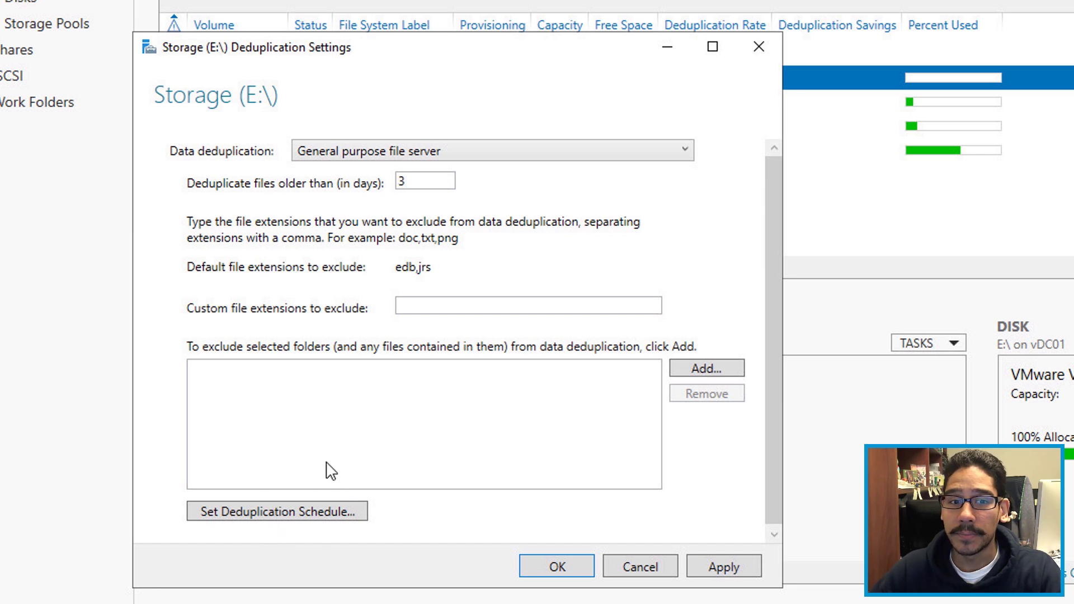
click(737, 569)
click(557, 569)
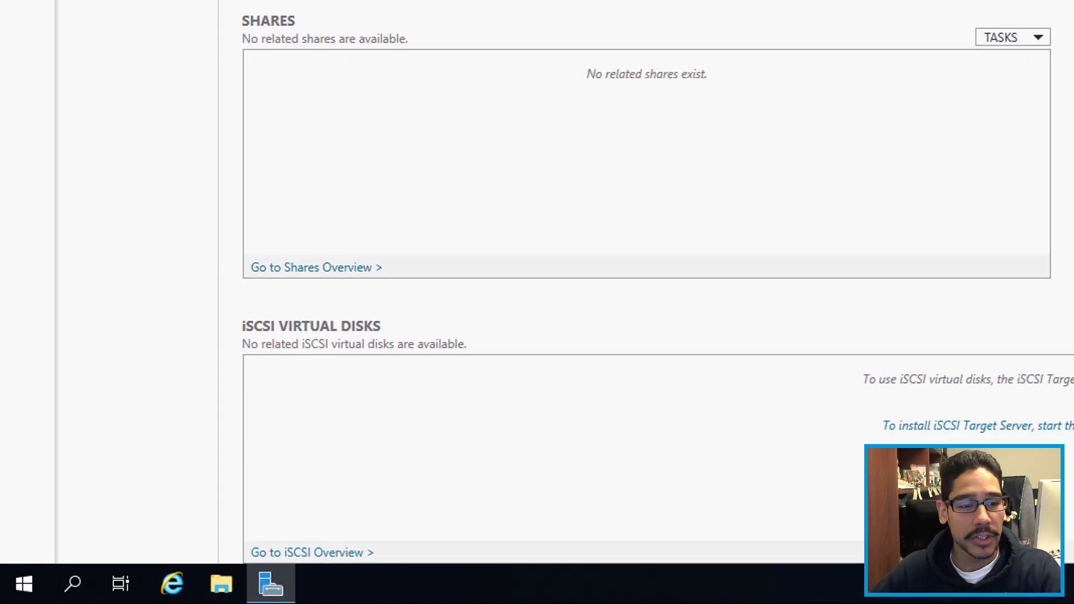
Launch Windows PowerShell (Admin) from the Win+X menu
key(super+x)
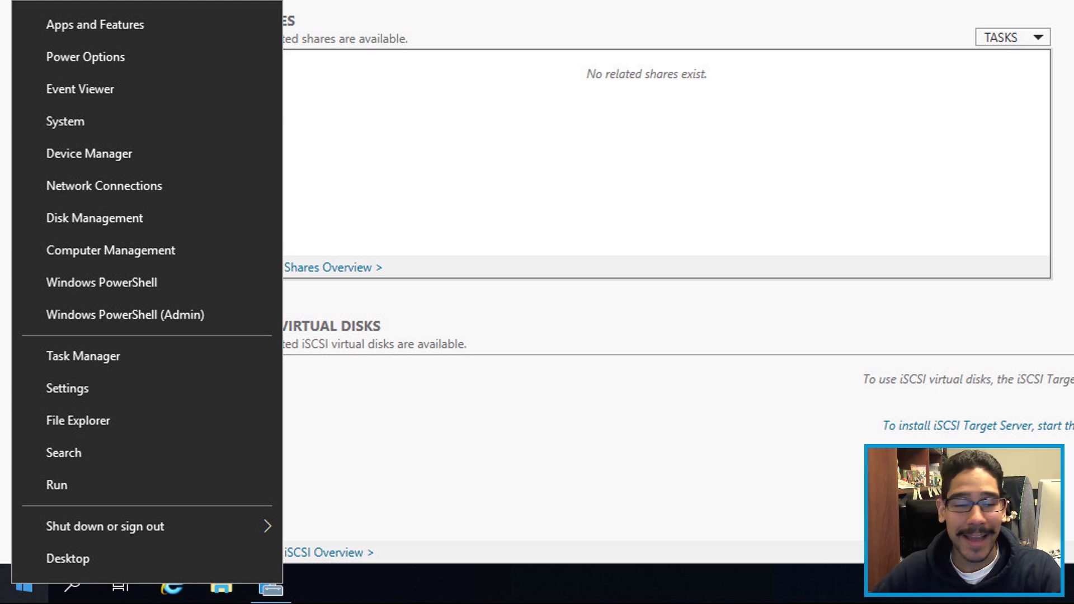
key(a)
text(Start-DedupJob -Type Optimization -Volume E: -Priority High)
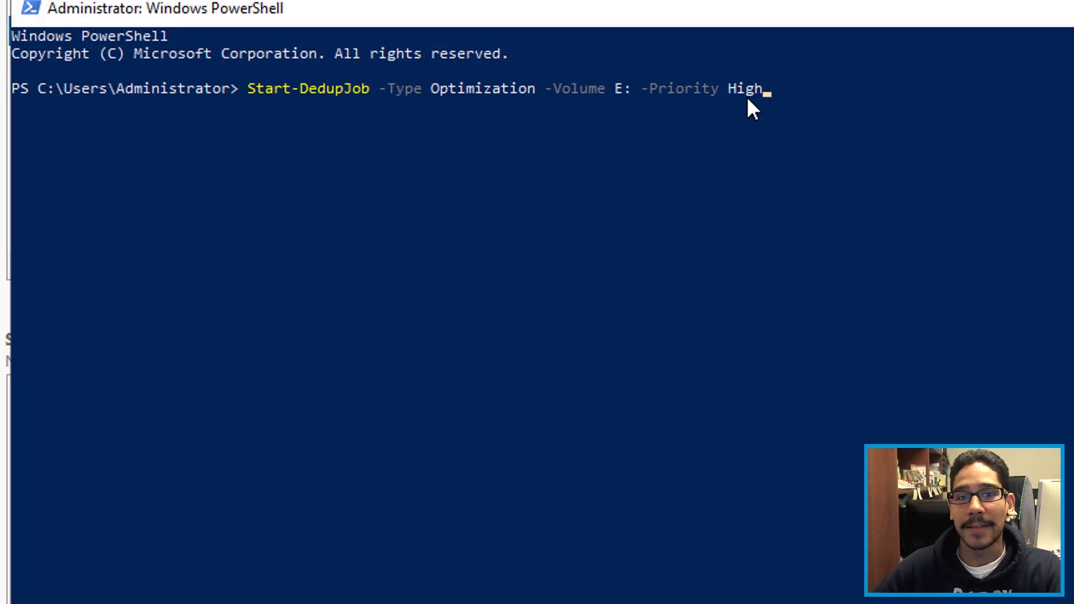
Run Start-DedupJob on E:, then Get-DedupStatus showing 0 B saved and 99.77 GB free
key(Return)
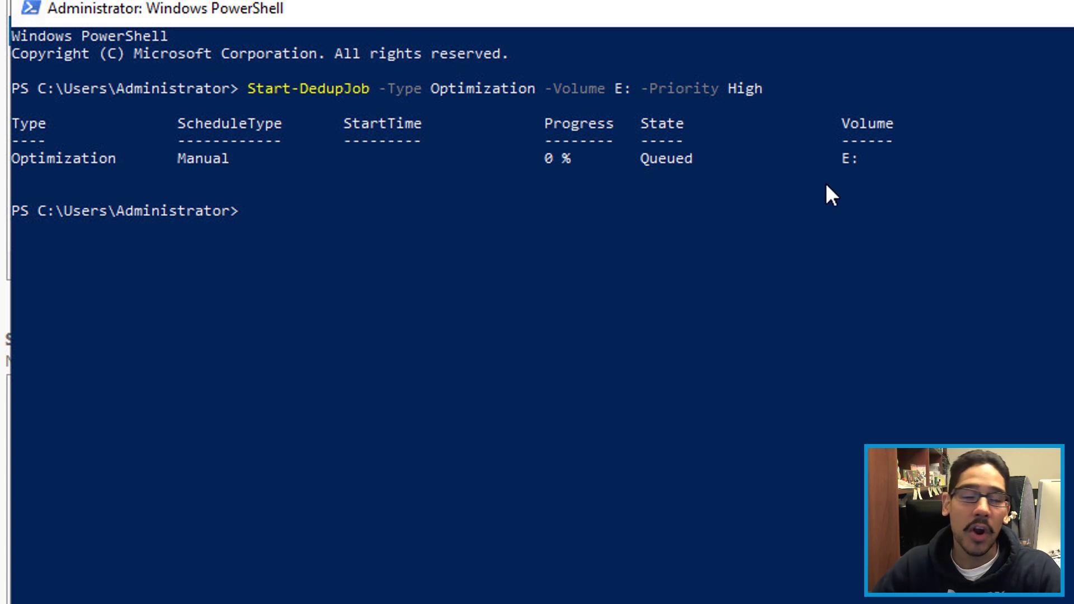
text(Get-DedupStatus)
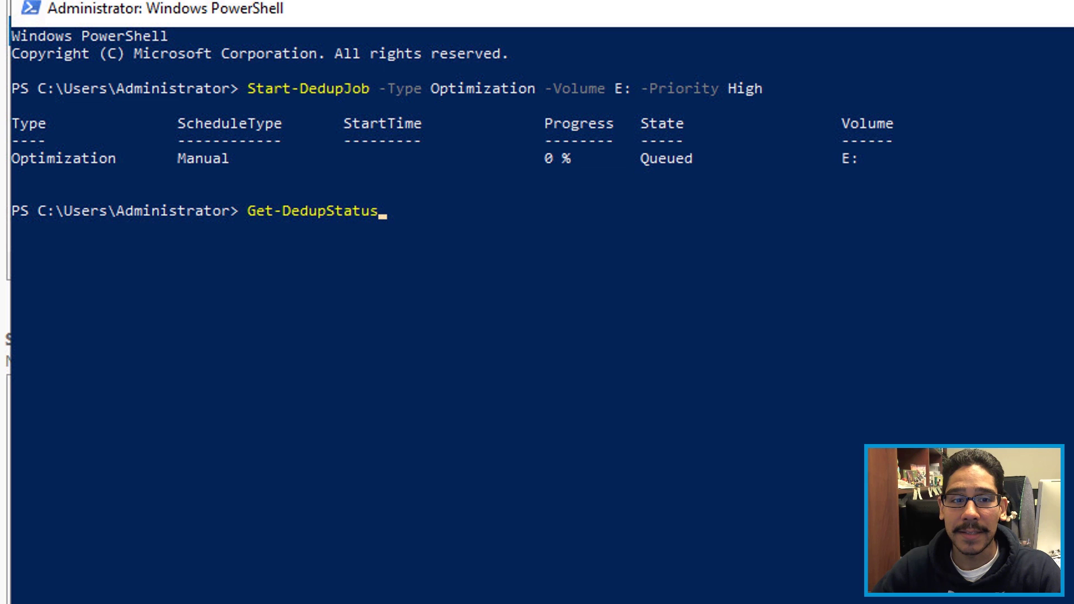
key(Return)
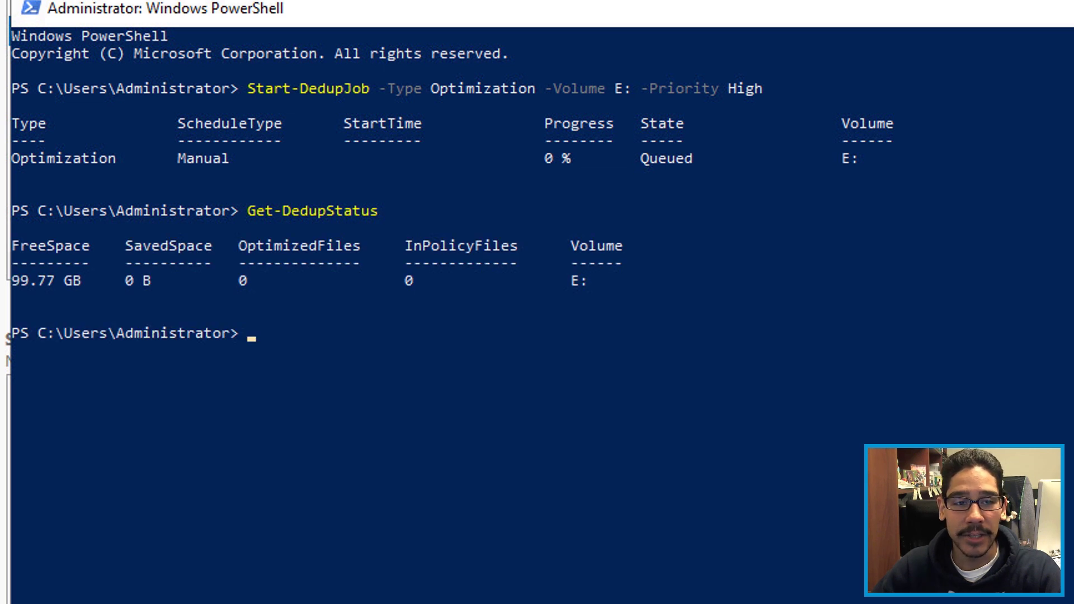